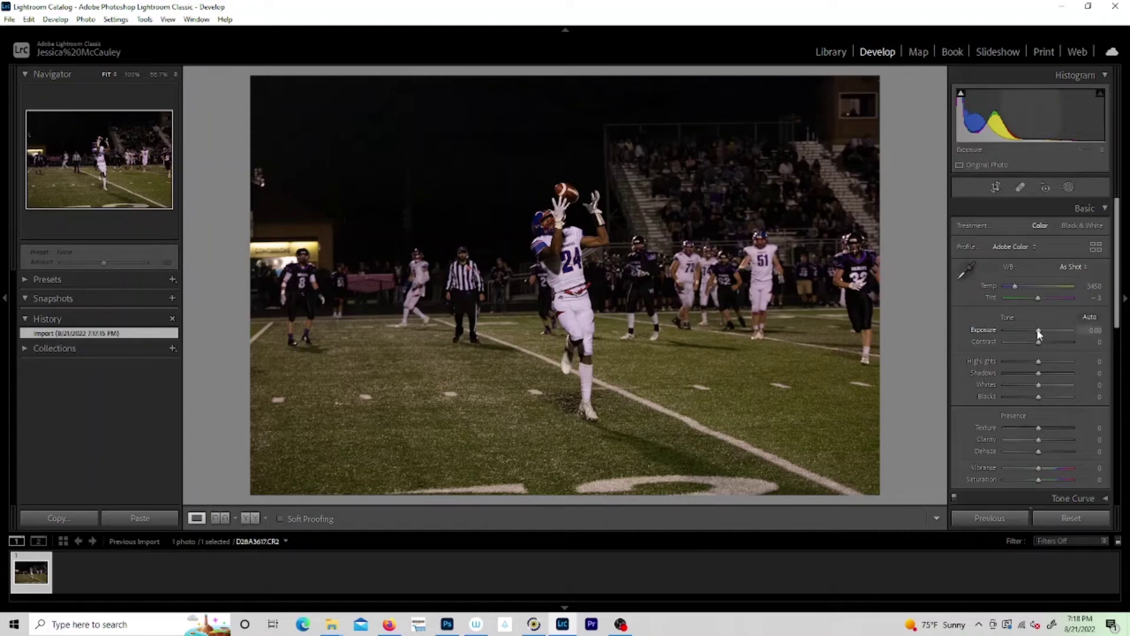
# Set Exposure +0.79, Highlights -11, Whites -21, Clarity +7, and warm Temp to 3754
pyautogui.moveTo(1039, 332); pyautogui.dragTo(1041, 331)
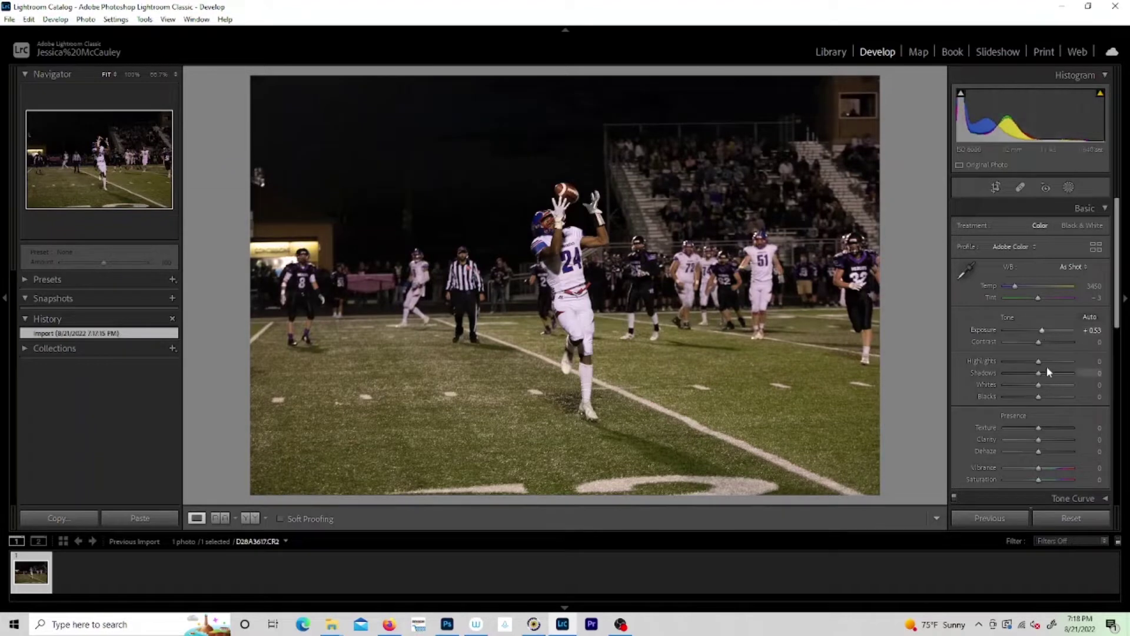
pyautogui.moveTo(1039, 361); pyautogui.dragTo(1035, 361)
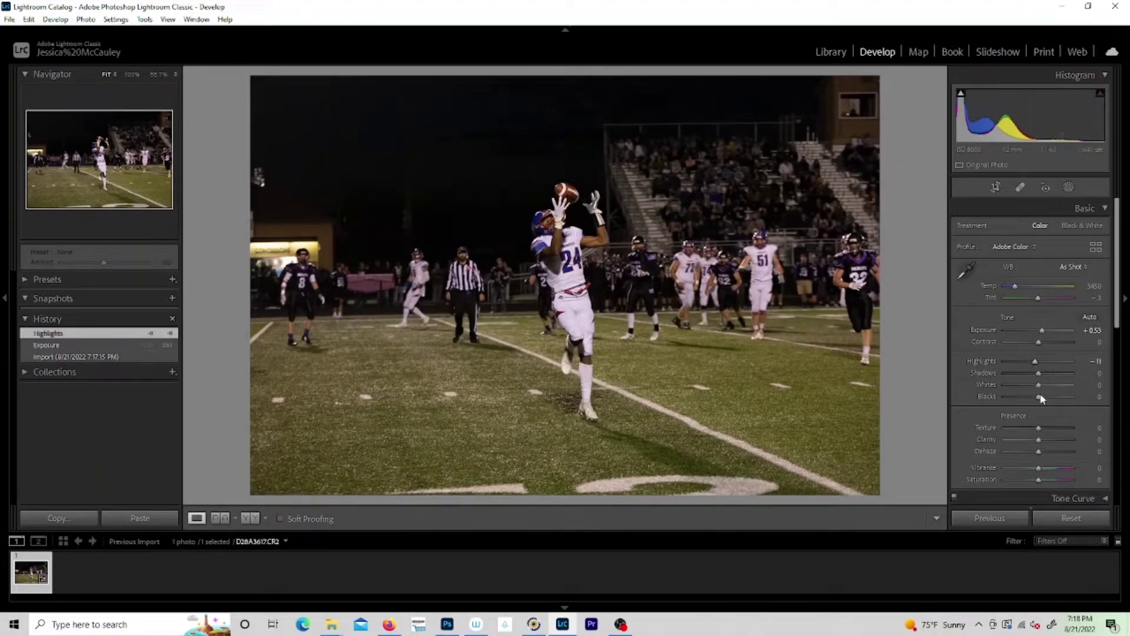
pyautogui.moveTo(1039, 387)
pyautogui.mouseDown()
pyautogui.moveTo(1044, 399)
pyautogui.moveTo(1040, 374)
pyautogui.mouseUp()
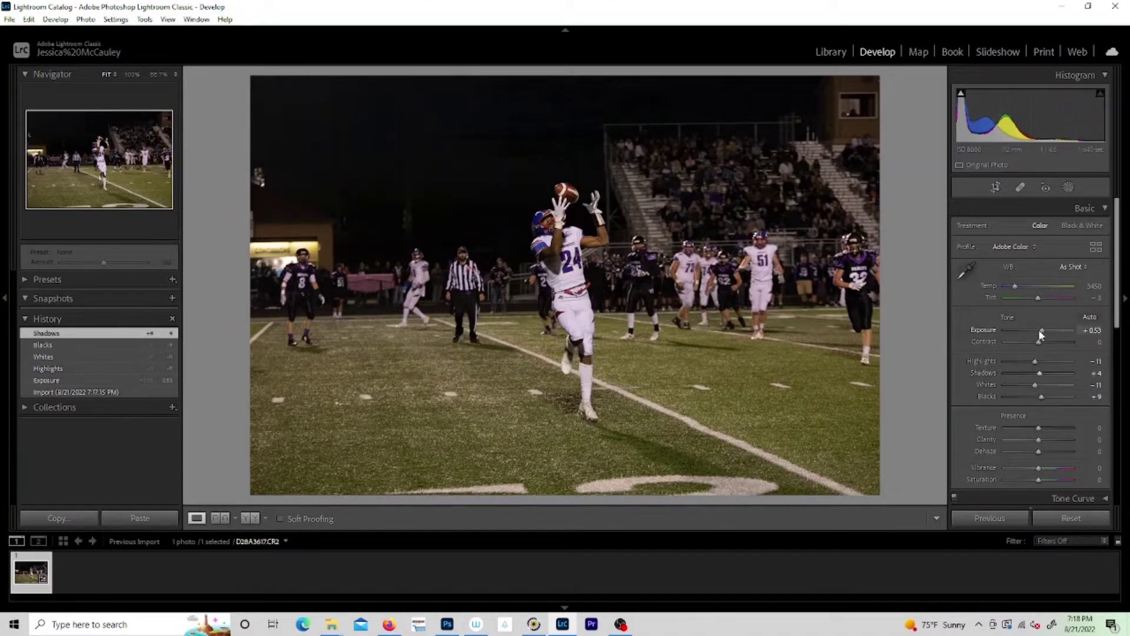
pyautogui.moveTo(1041, 335); pyautogui.dragTo(1040, 330)
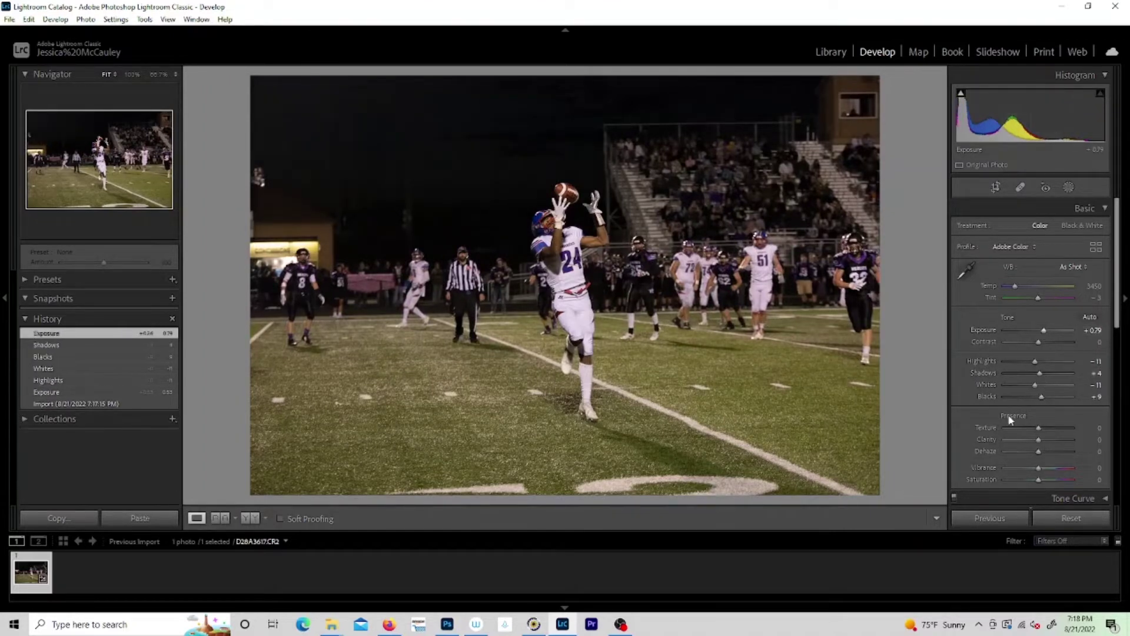
pyautogui.moveTo(1038, 384); pyautogui.dragTo(1032, 387)
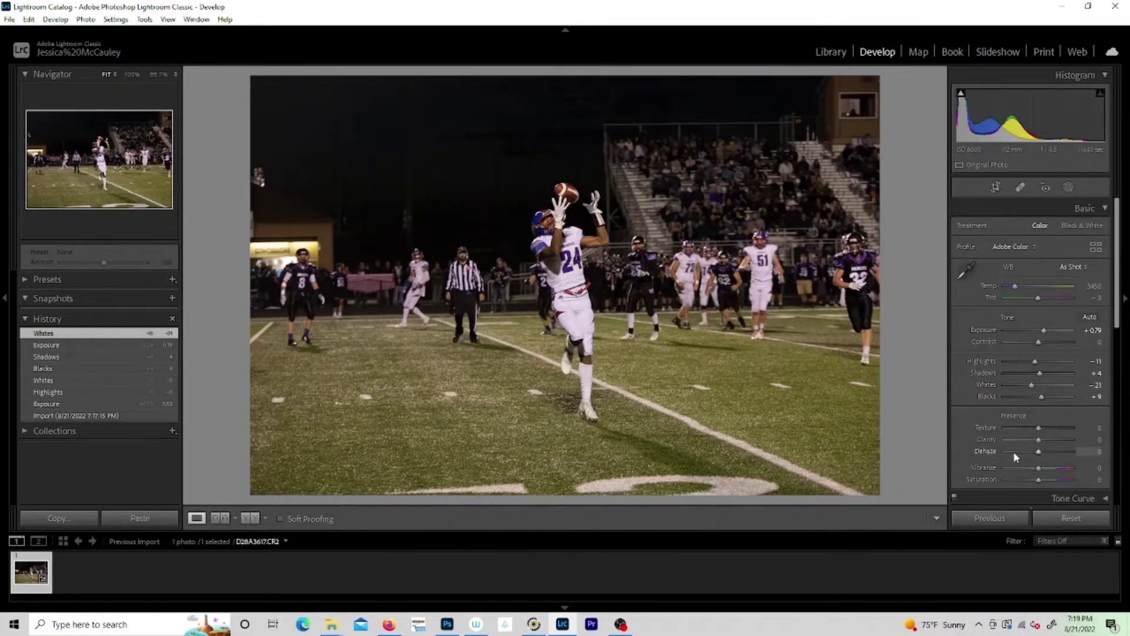
pyautogui.moveTo(1039, 445); pyautogui.dragTo(1043, 477)
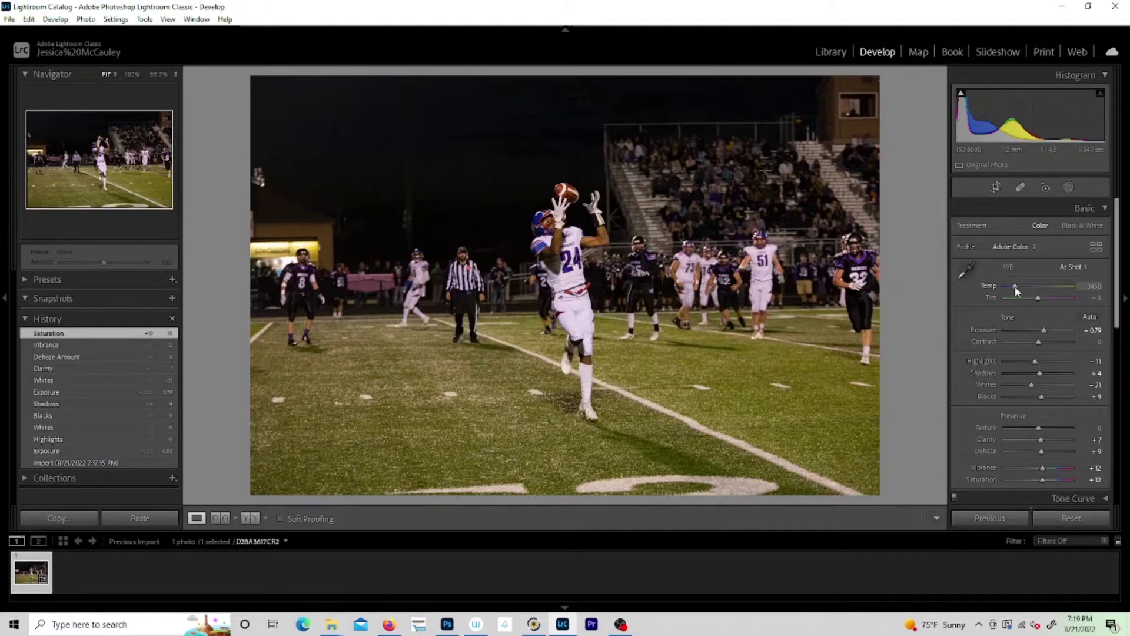
pyautogui.moveTo(1015, 286); pyautogui.dragTo(1017, 287)
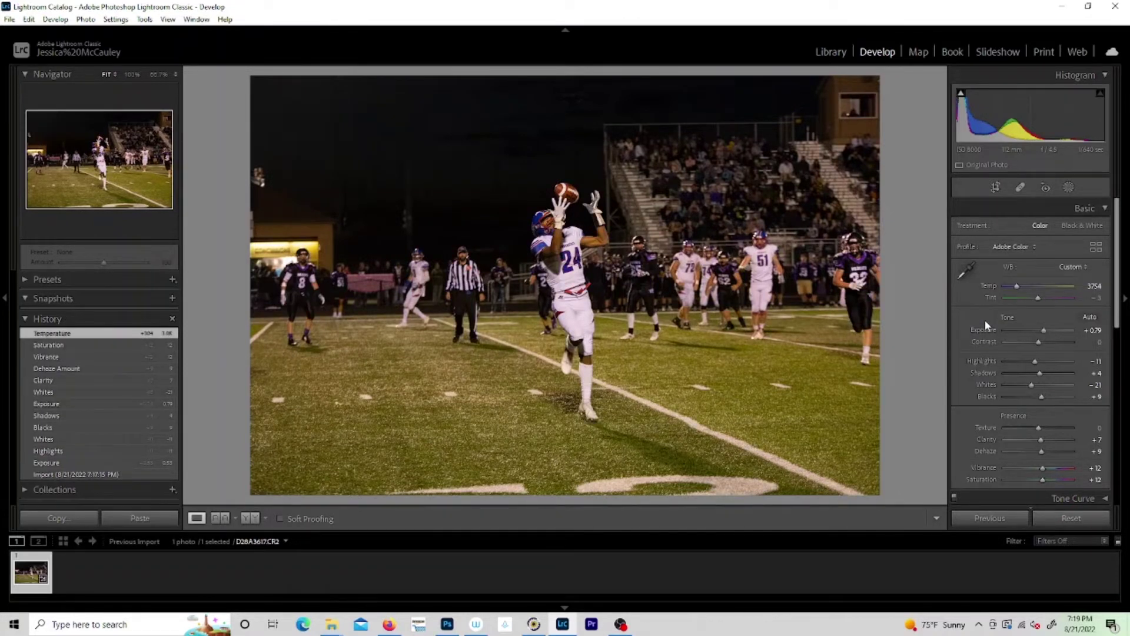
# In the Detail panel, set Noise Reduction Luminance to 25
pyautogui.scroll(-5, 989, 315)
pyautogui.scroll(-3, 998, 260)
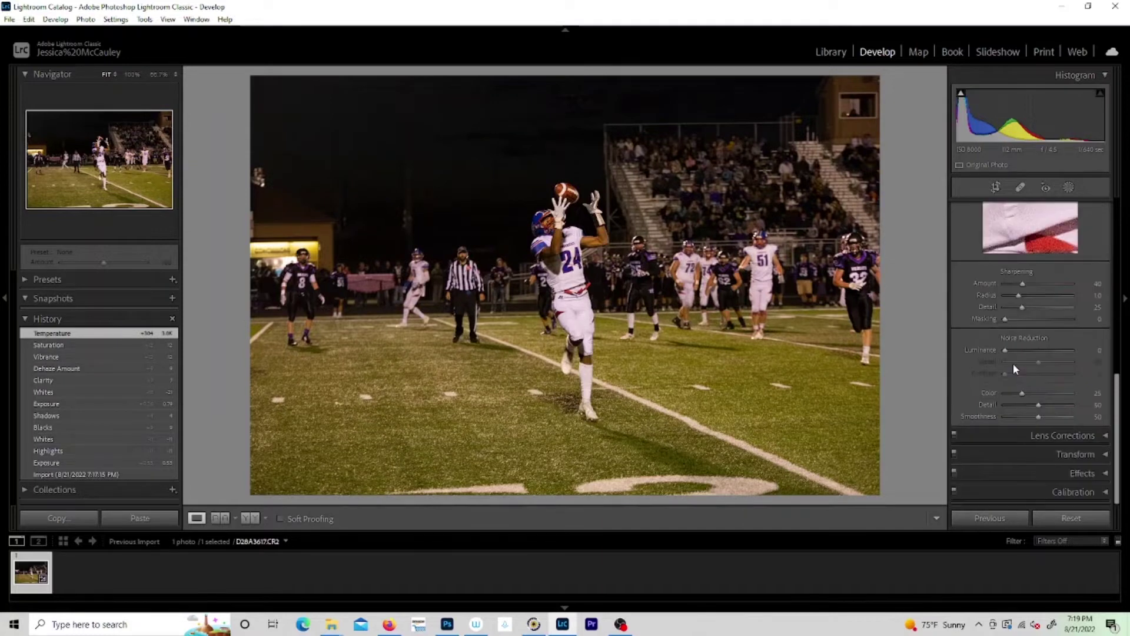
pyautogui.scroll(2, 1012, 363)
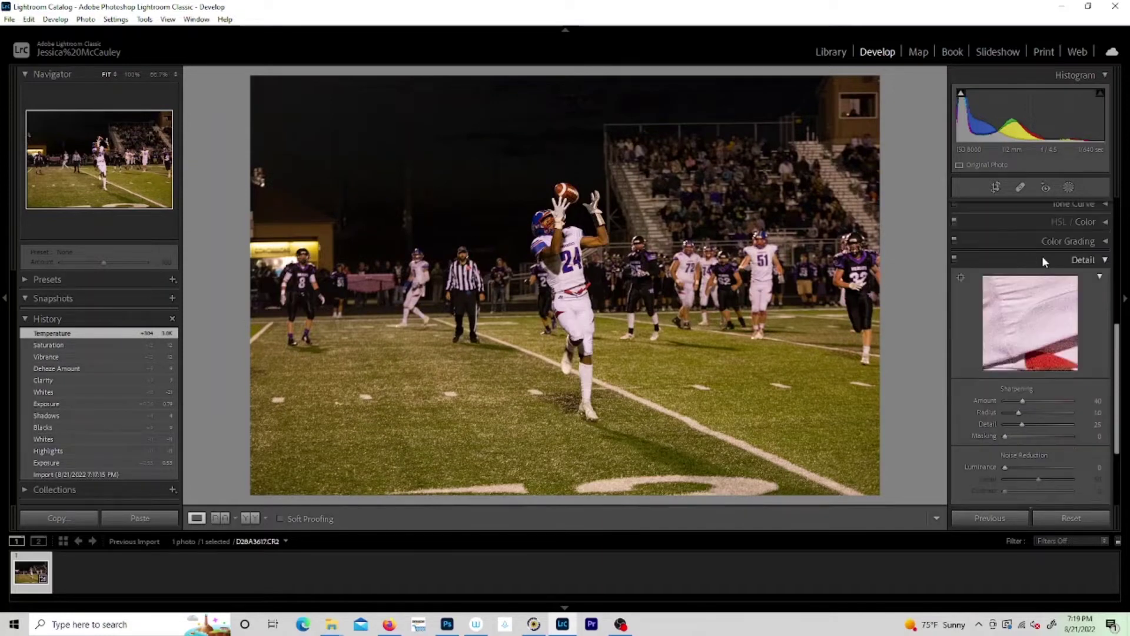
pyautogui.scroll(-1, 992, 358)
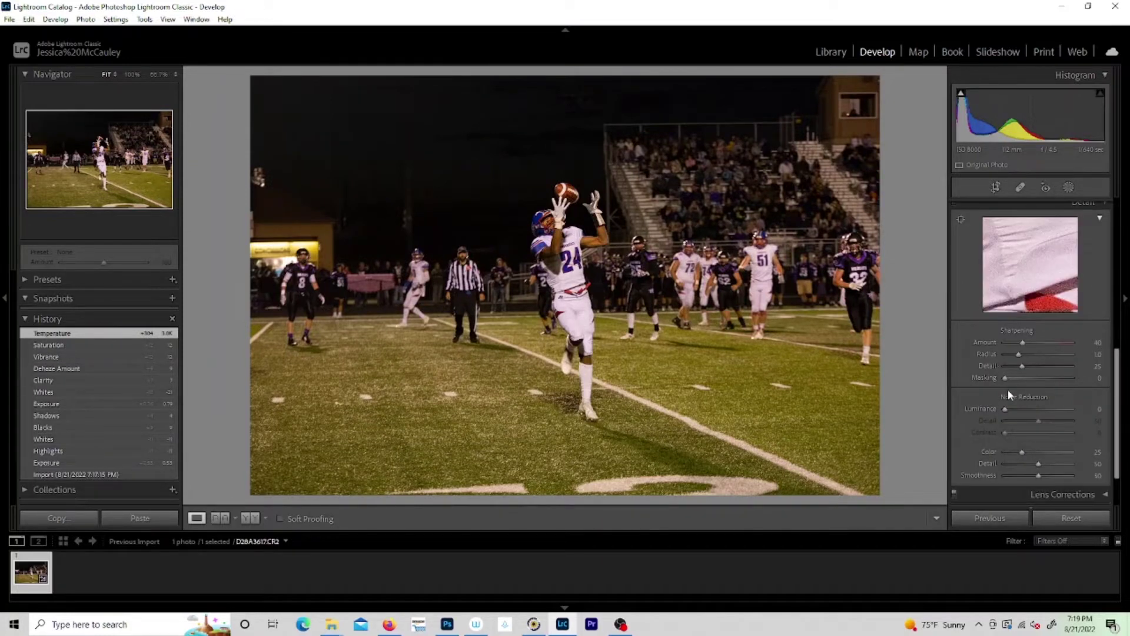
pyautogui.moveTo(1007, 410); pyautogui.dragTo(1010, 411)
pyautogui.moveTo(1015, 405); pyautogui.dragTo(1025, 407)
pyautogui.scroll(-1, 976, 366)
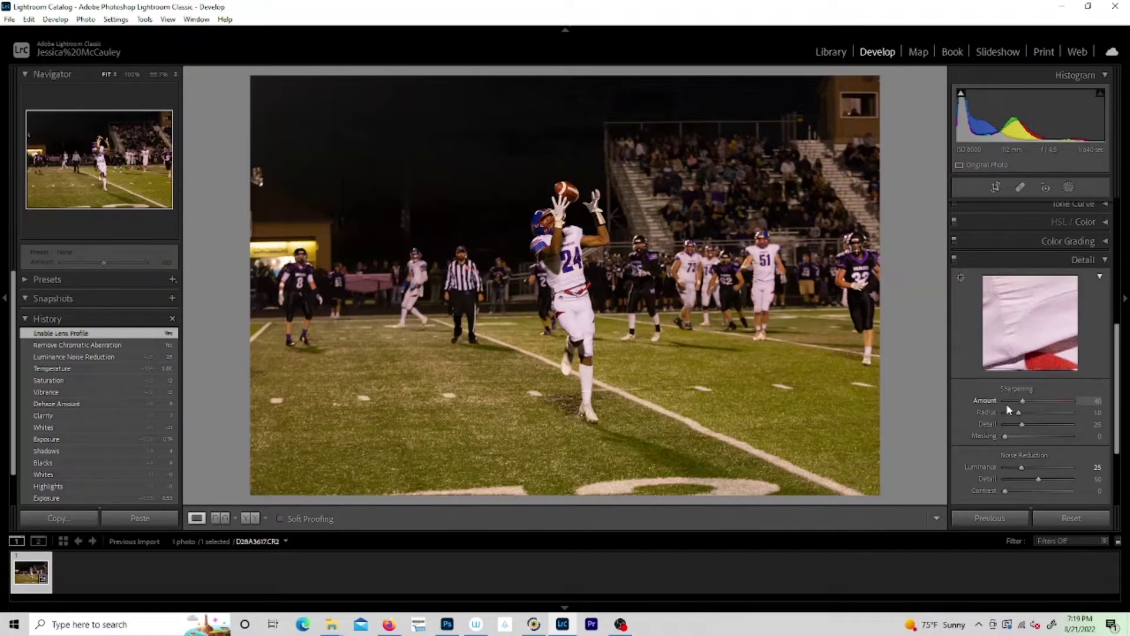
# Crop tightly around receiver number 24, reposition the image in the frame, and commit
pyautogui.press('r')
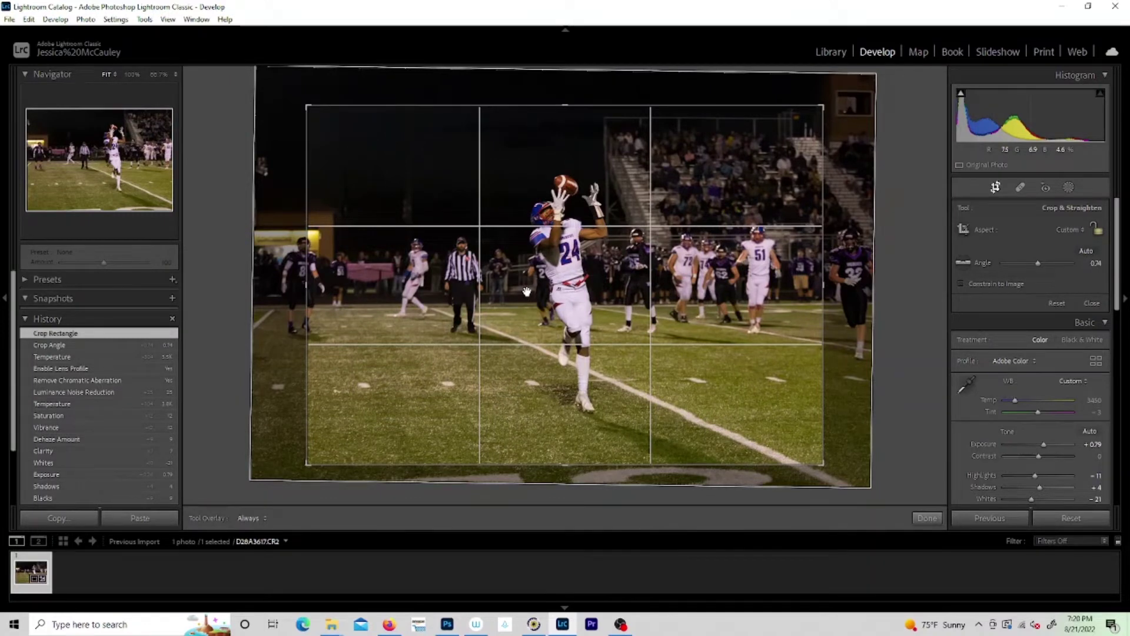
pyautogui.moveTo(823, 106); pyautogui.dragTo(808, 112)
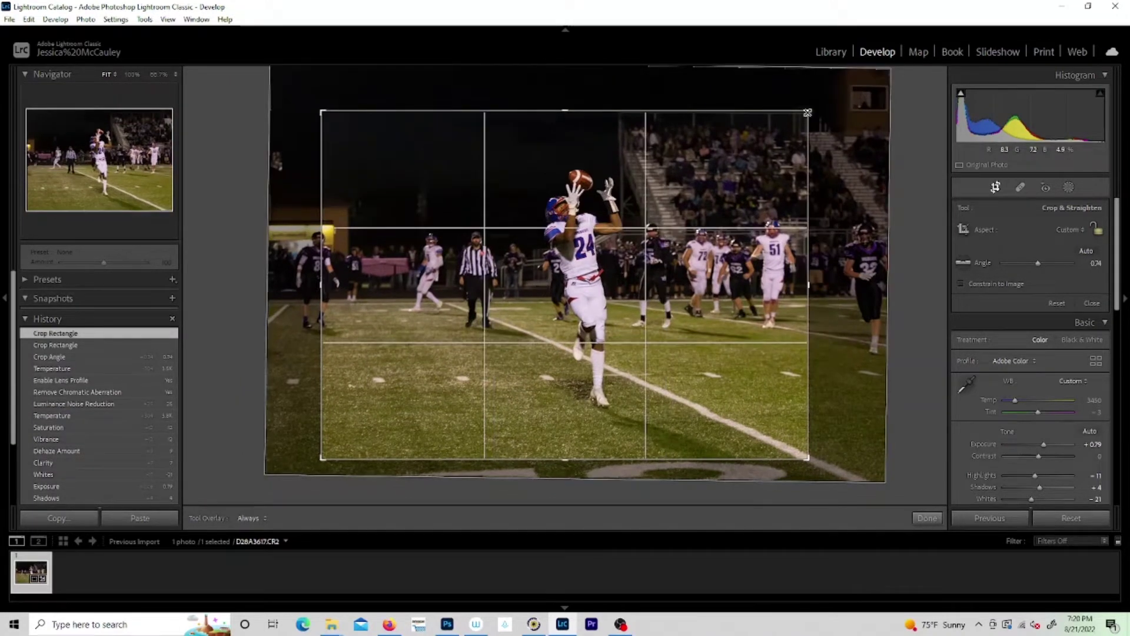
pyautogui.moveTo(564, 259); pyautogui.dragTo(552, 267)
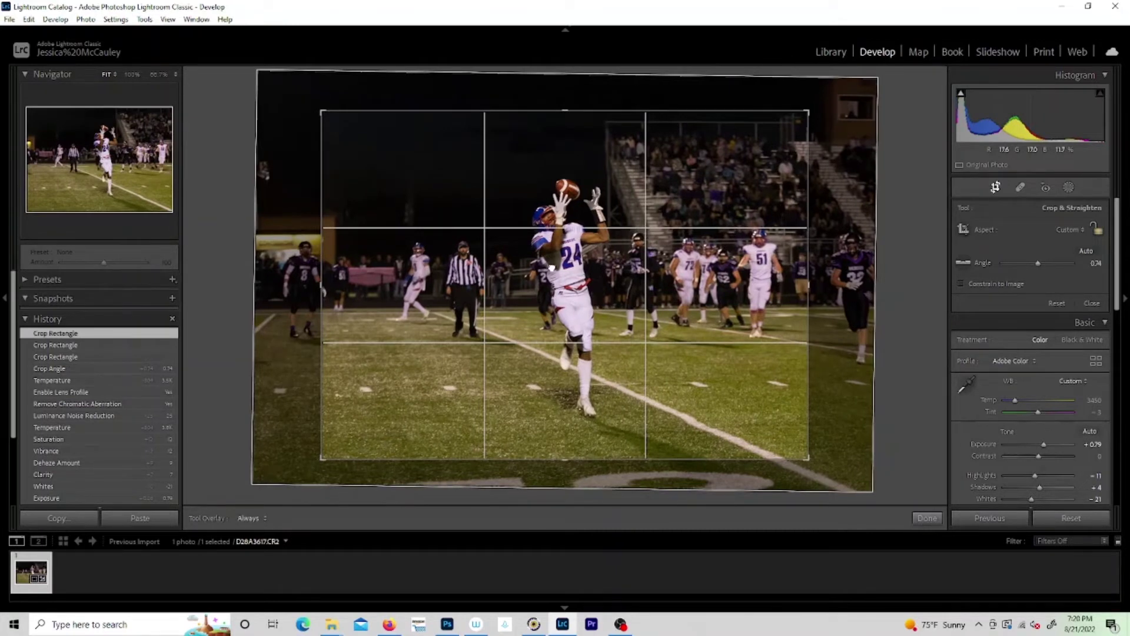
pyautogui.press('Return')
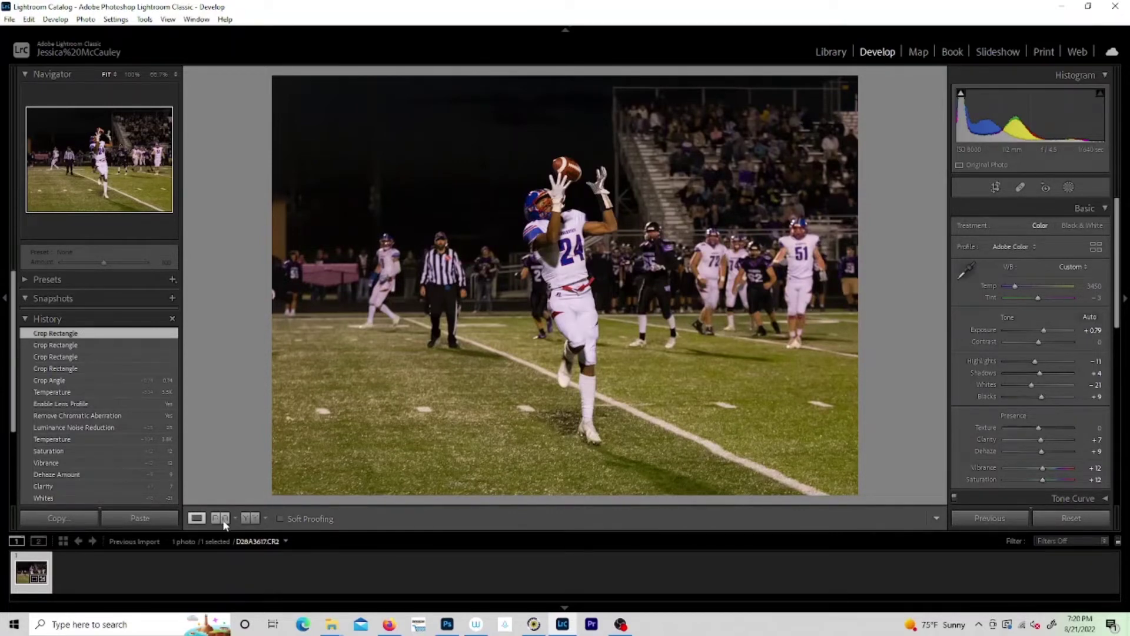
pyautogui.click(250, 519)
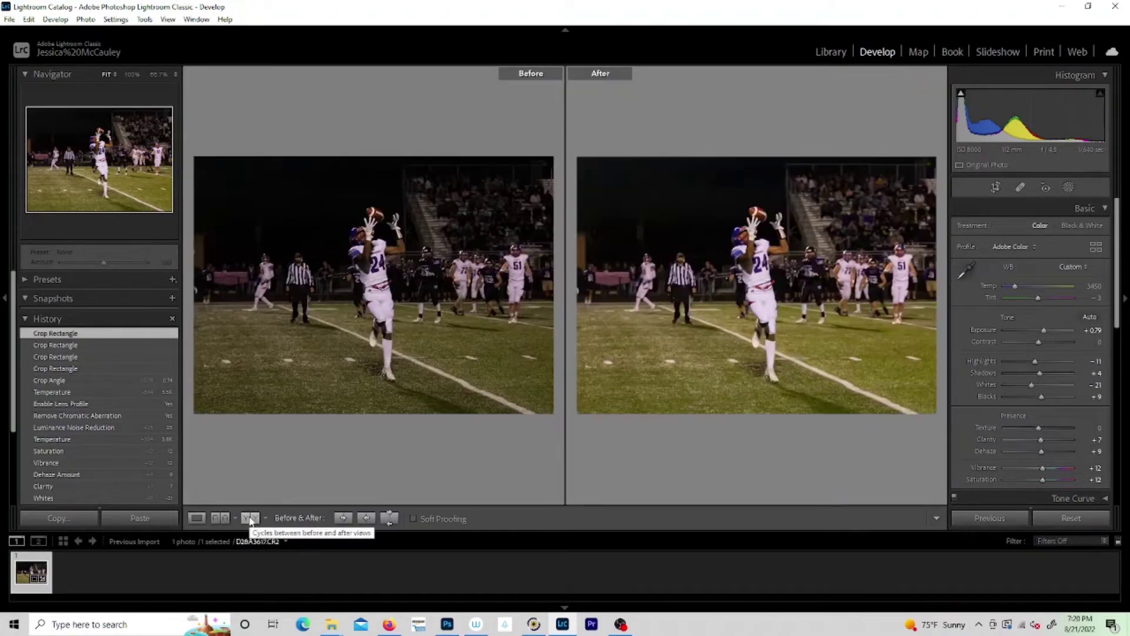
pyautogui.click(250, 519)
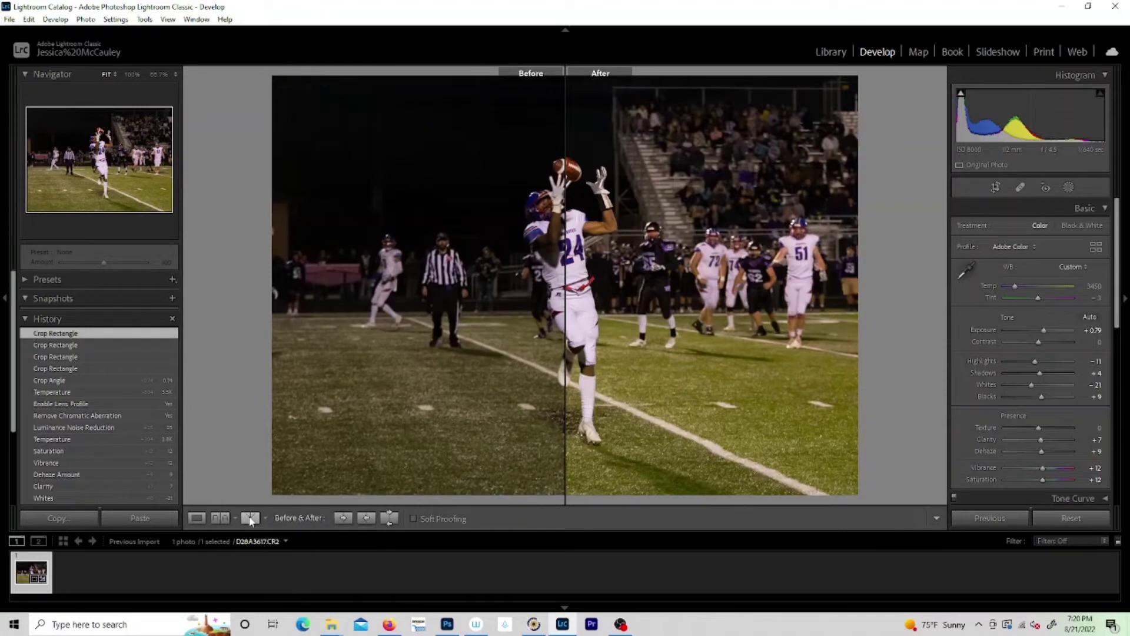
pyautogui.click(250, 519)
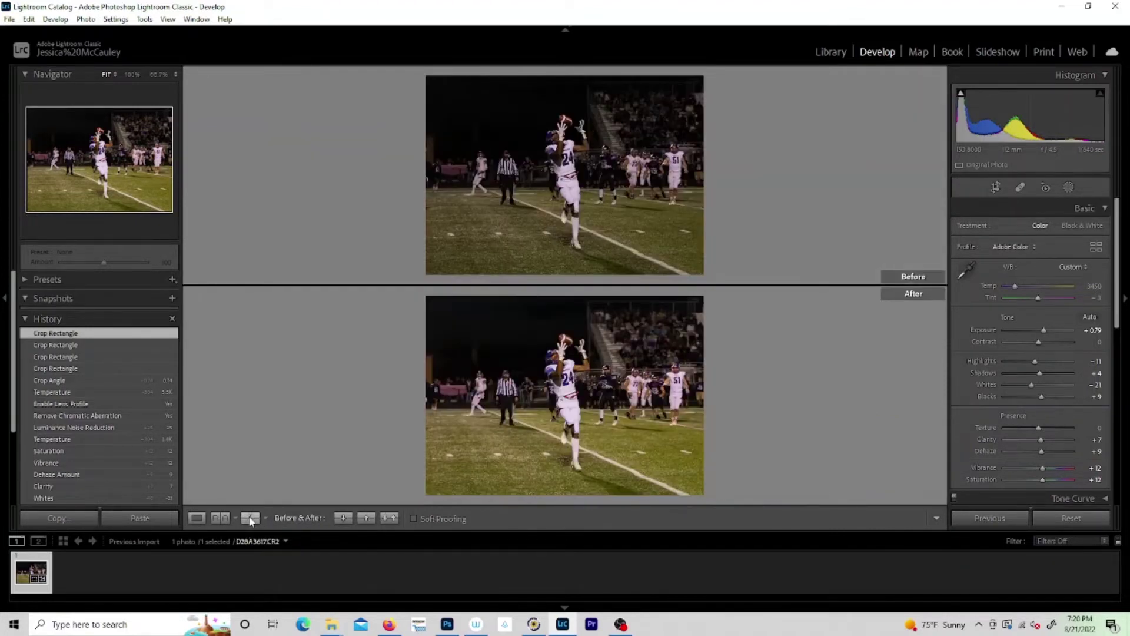
pyautogui.click(250, 519)
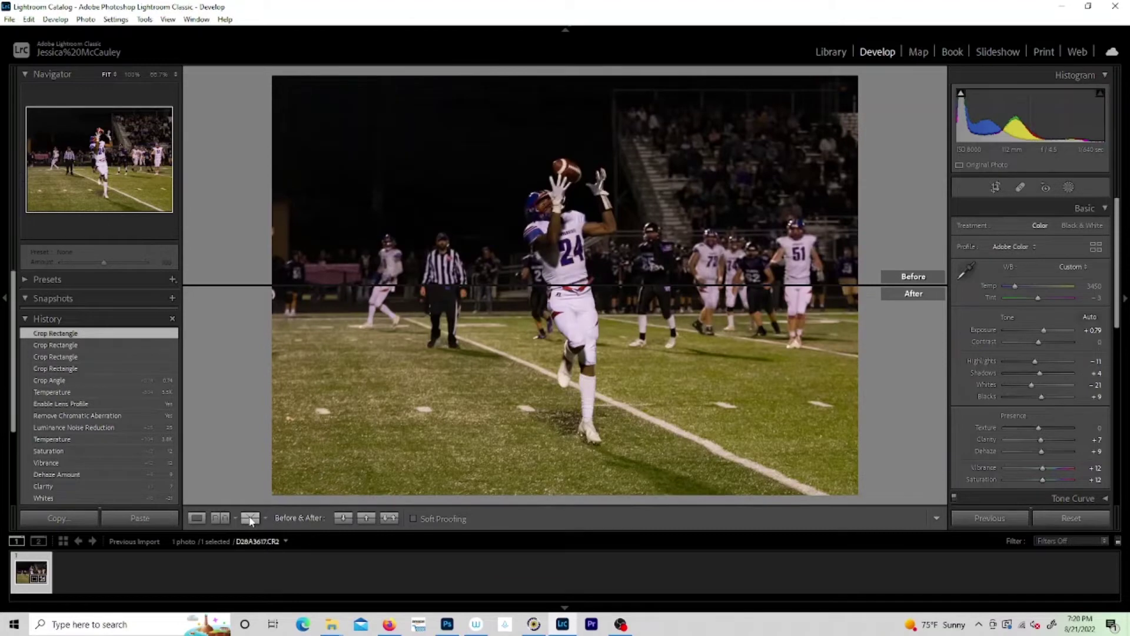
pyautogui.click(250, 519)
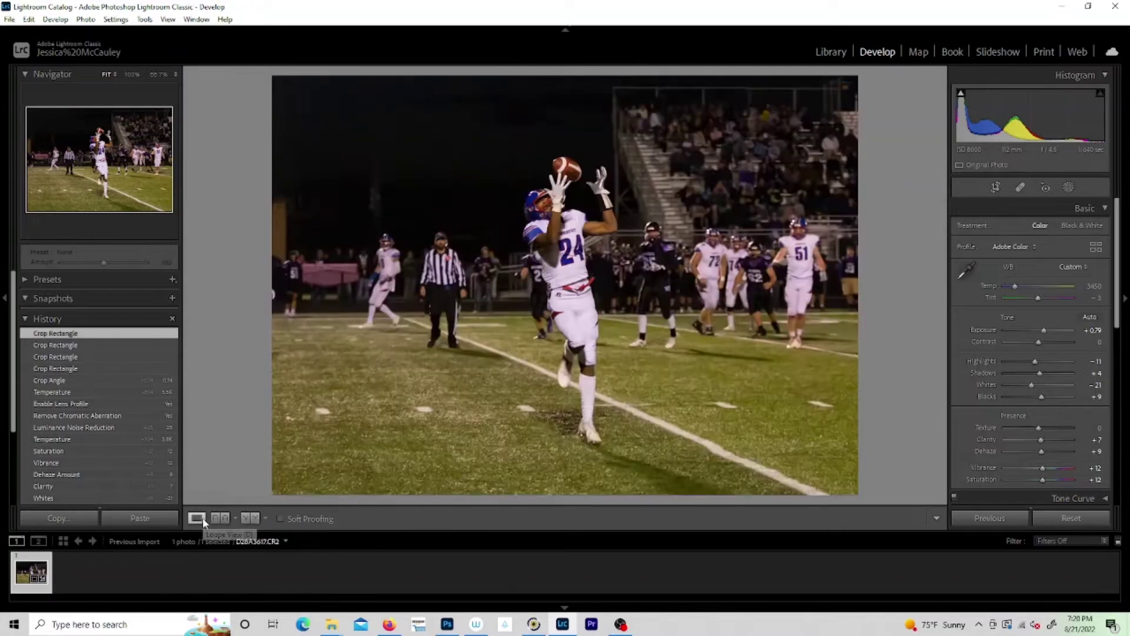
pyautogui.click(197, 519)
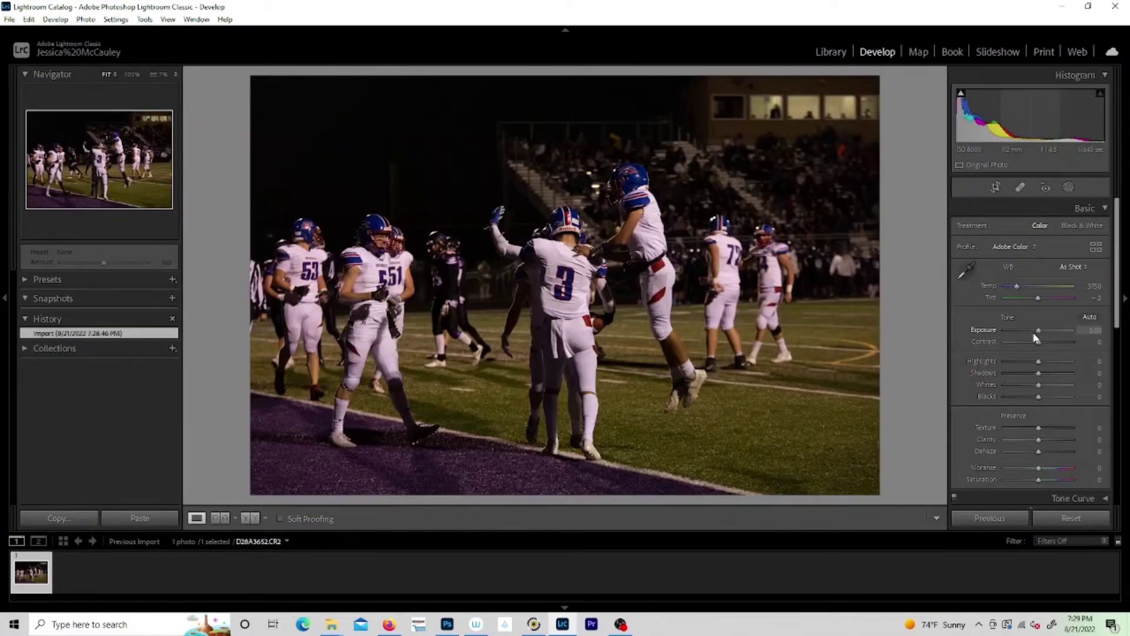
# Raise the celebration photo's exposure toward +0.97
pyautogui.moveTo(1035, 336); pyautogui.dragTo(1043, 333)
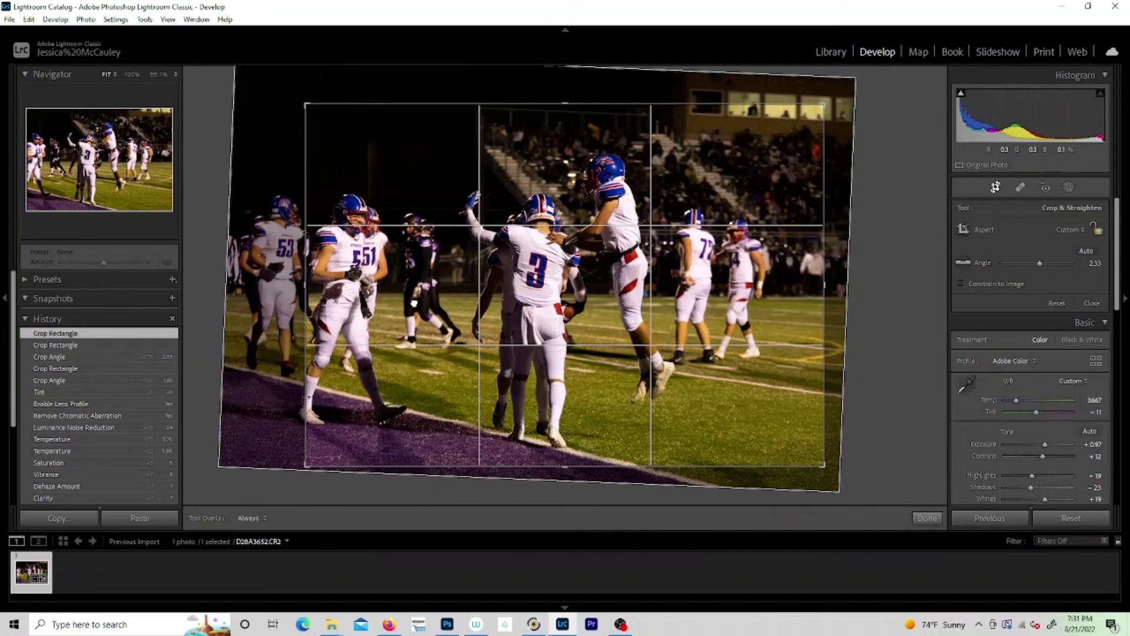
# Show the celebration photo in the side-by-side Before & After view
pyautogui.press('y')
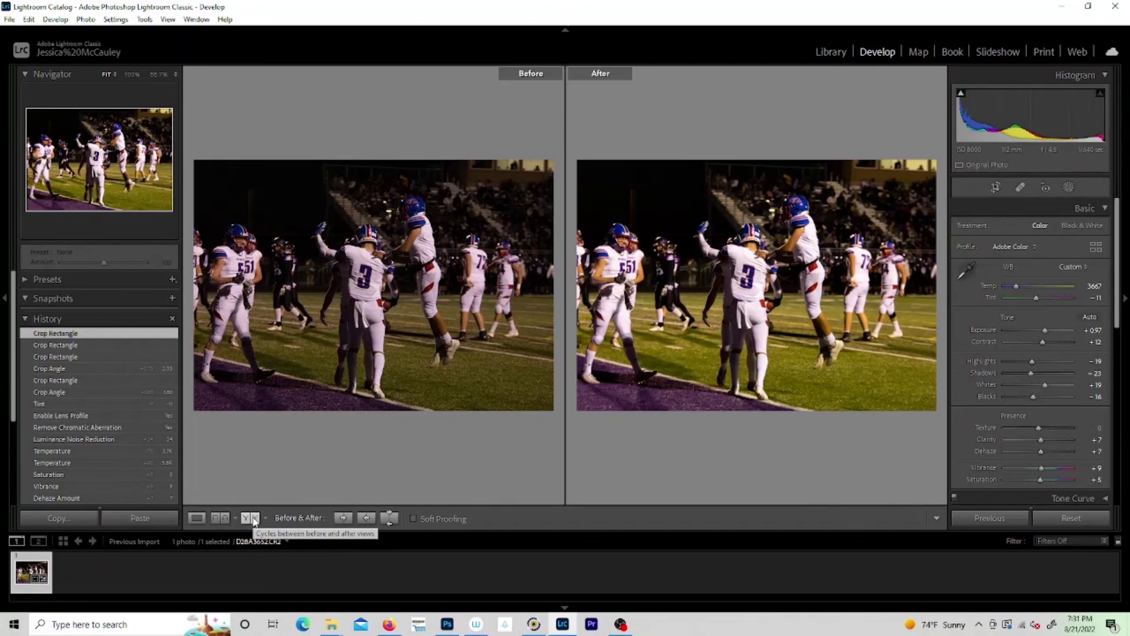
# Switch back to Loupe view showing the edited celebration photo alone
pyautogui.click(196, 518)
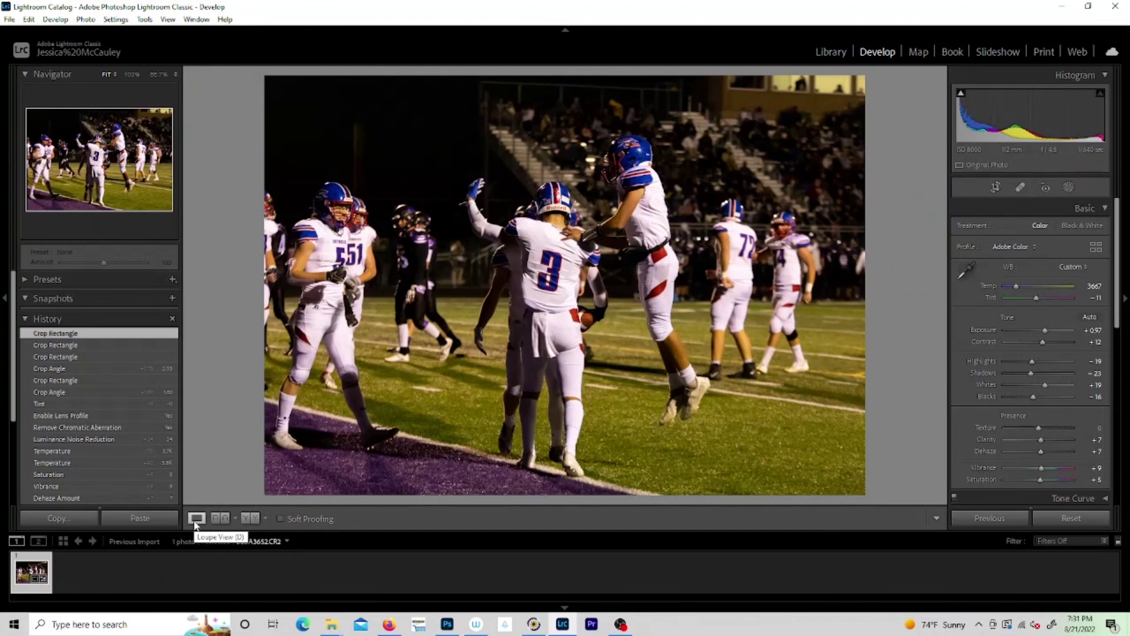